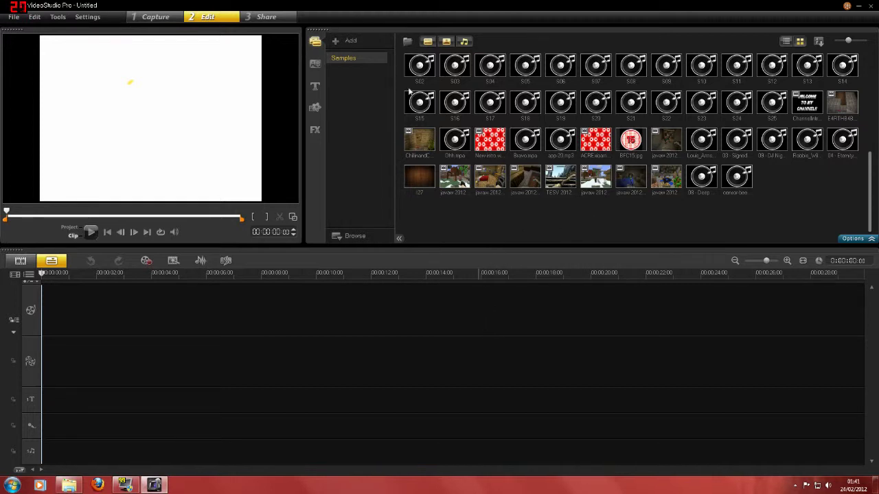
Preview the Boris FX graffiti filter sample from the video filters collection.
{"action": "left_click", "coordinate": [315, 138]}
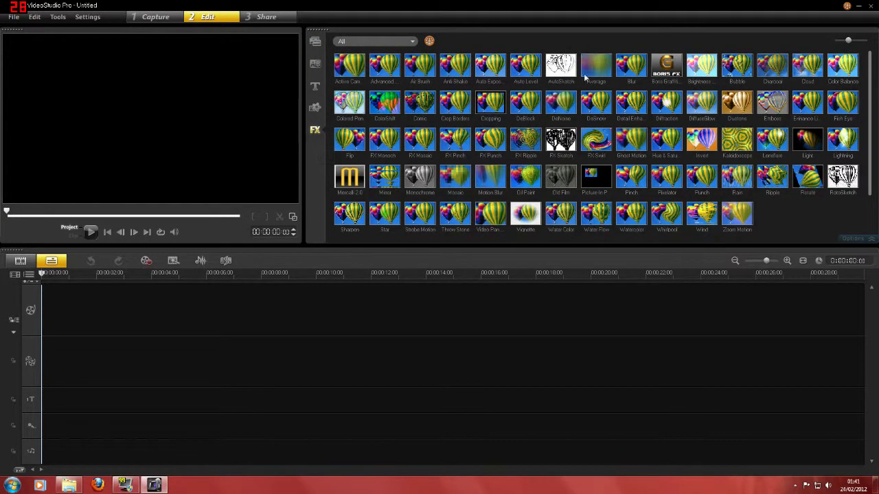
{"action": "left_click", "coordinate": [667, 67]}
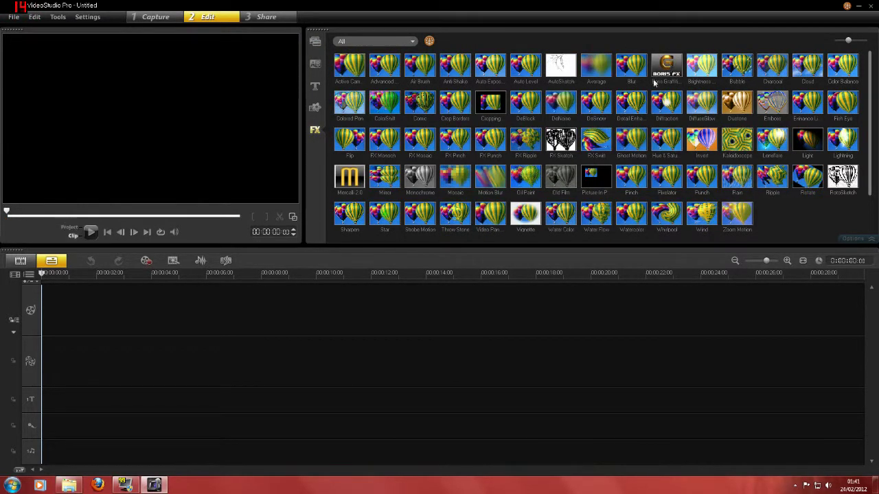
{"action": "left_click", "coordinate": [90, 231]}
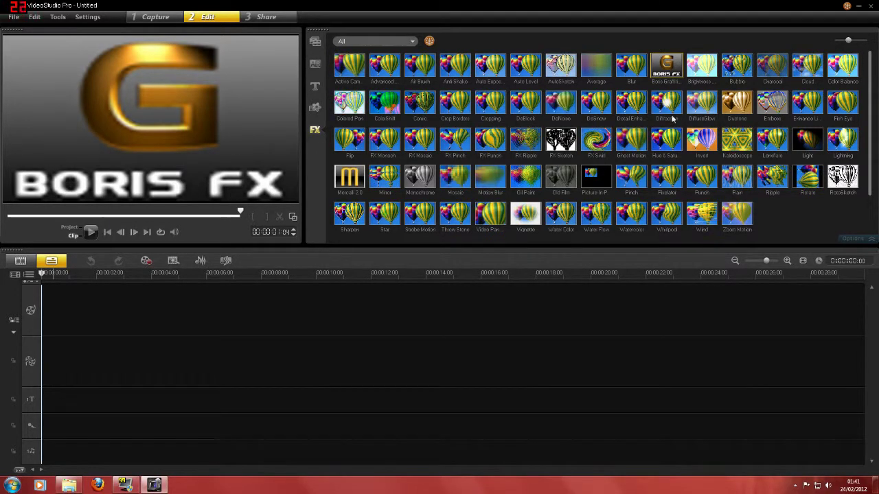
Return to the media library, scroll it down, and bring up the Fraps sections folder in Explorer.
{"action": "left_click", "coordinate": [315, 41]}
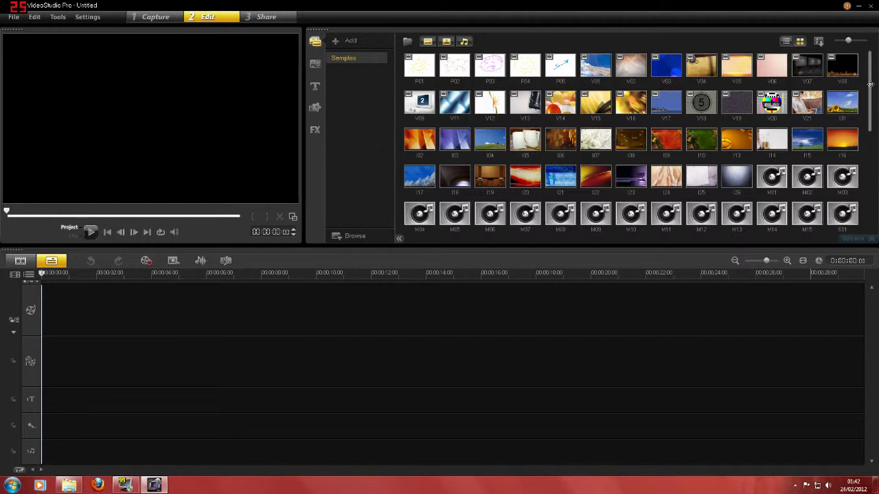
{"action": "left_click_drag", "start_coordinate": [870, 84], "coordinate": [873, 210]}
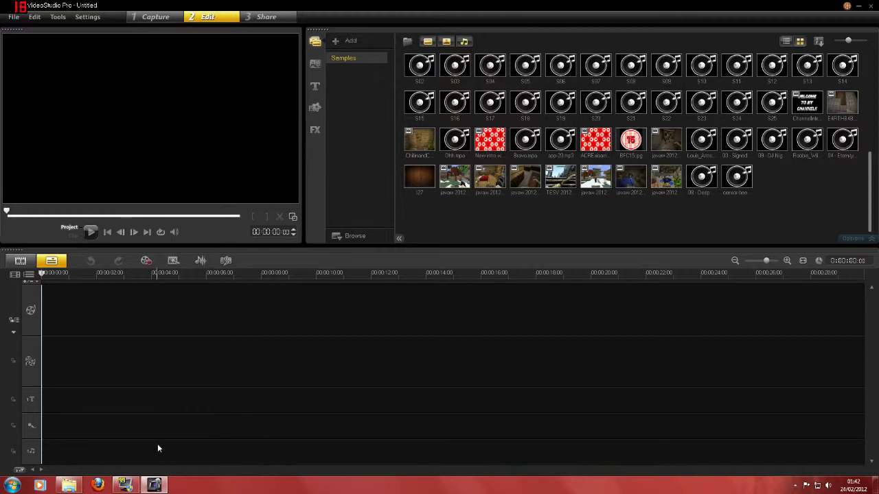
{"action": "left_click", "coordinate": [75, 485]}
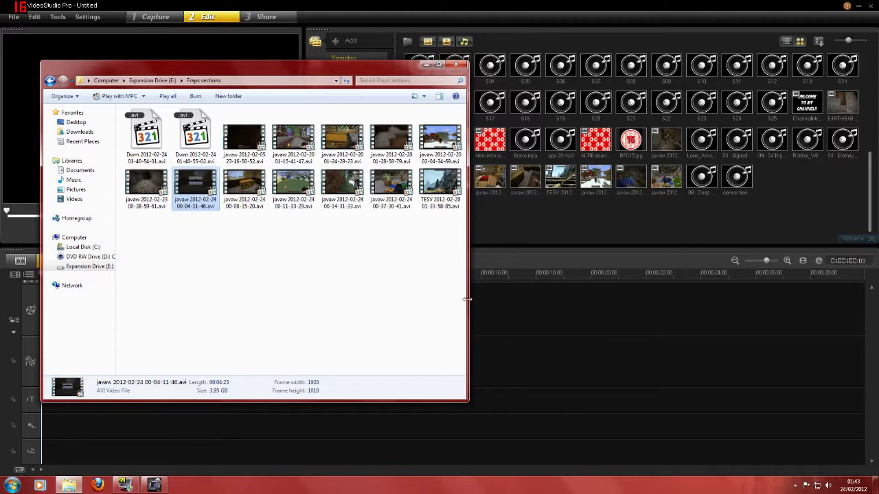
{"action": "left_click", "coordinate": [245, 267]}
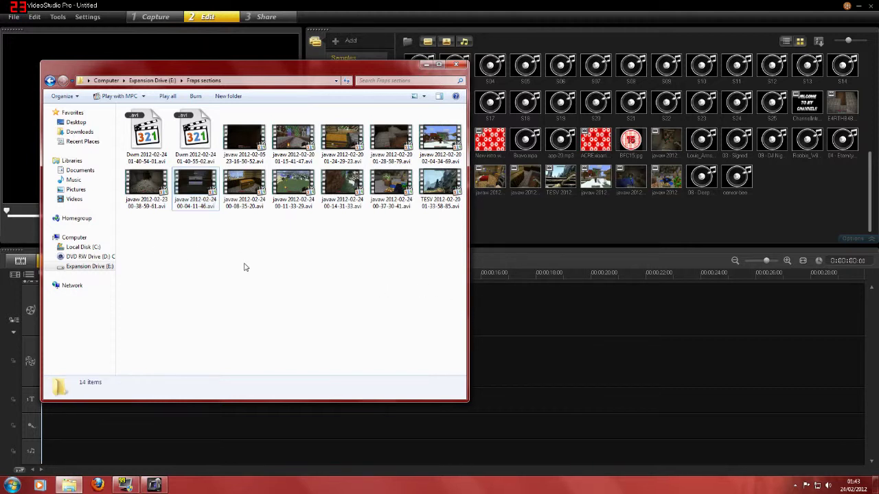
{"action": "left_click", "coordinate": [186, 193]}
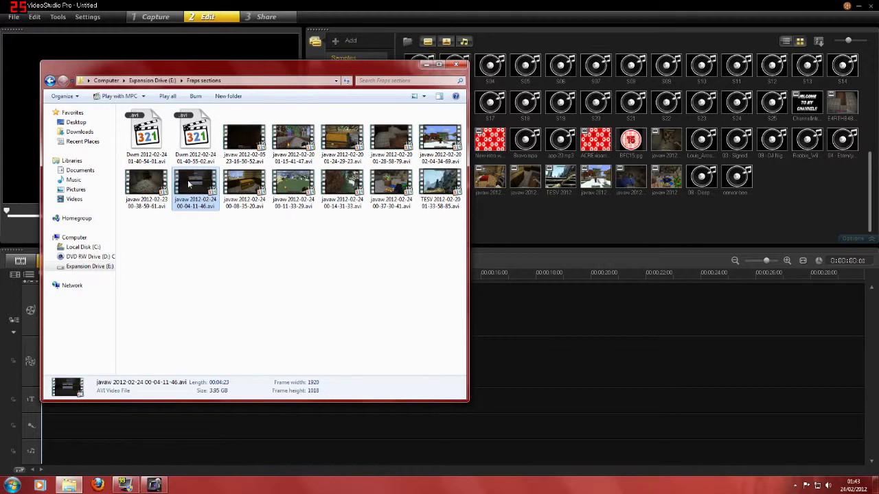
{"action": "double_click", "coordinate": [190, 182]}
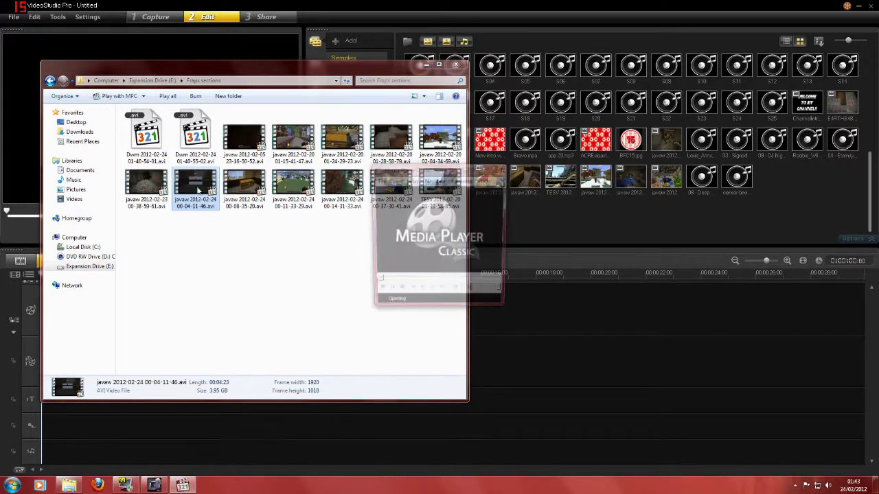
{"action": "left_click", "coordinate": [479, 168]}
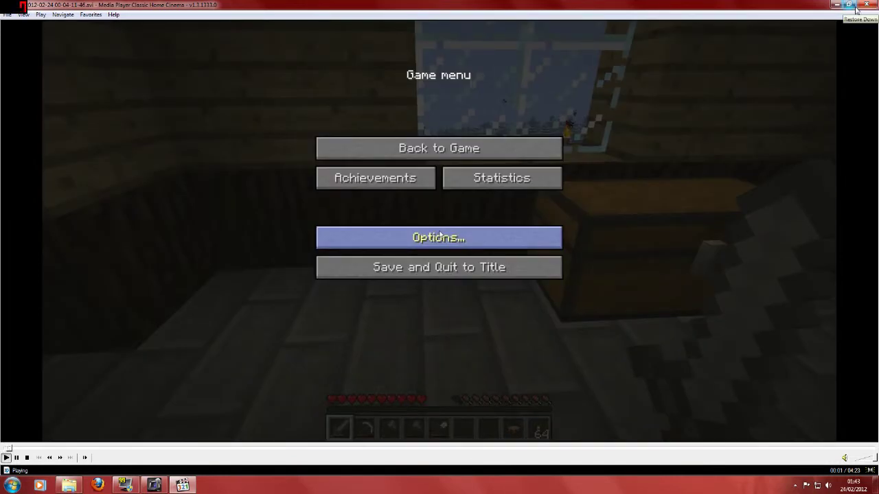
{"action": "left_click", "coordinate": [868, 7]}
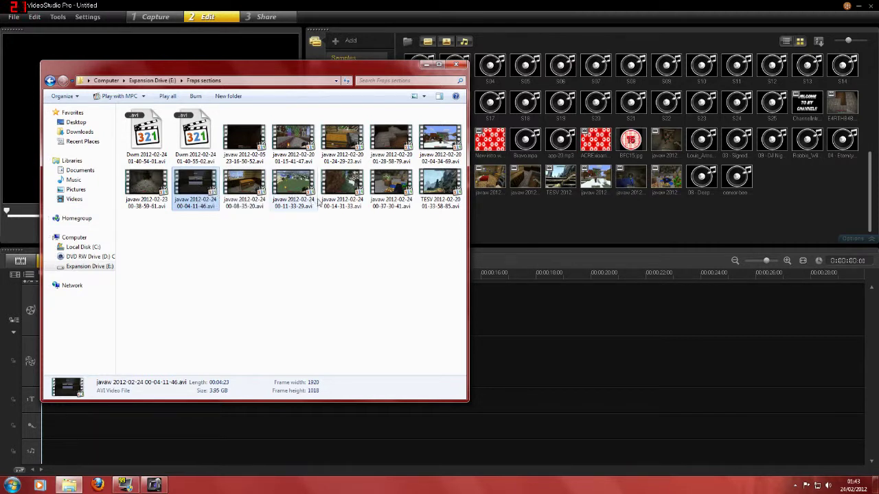
Select the four javaw recordings from 00-04-11 through 00-14-31 and drag them into the VideoStudio library.
{"action": "left_click", "coordinate": [345, 194]}
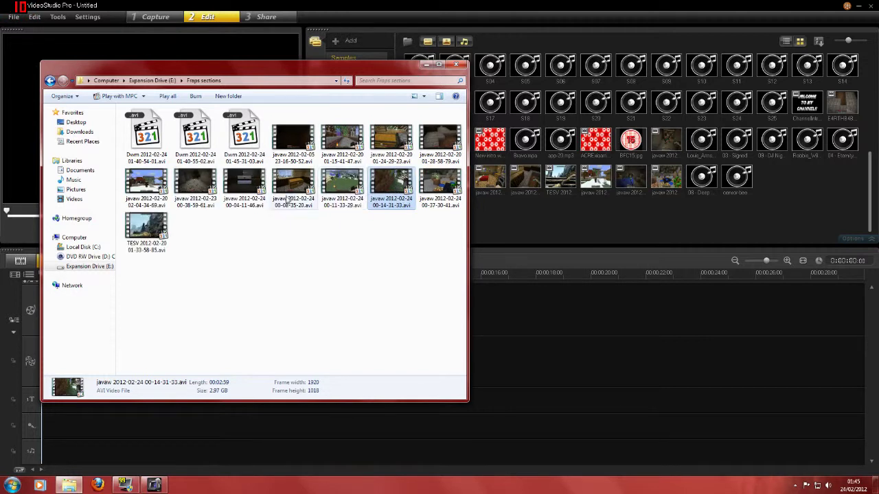
{"action": "left_click", "coordinate": [240, 192]}
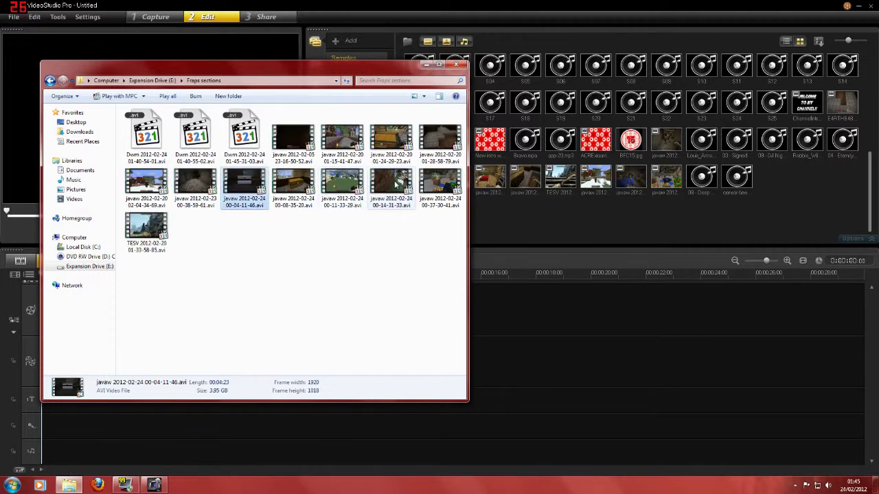
{"action": "left_click", "coordinate": [342, 184], "text": "ctrl"}
{"action": "left_click", "coordinate": [356, 193], "text": "ctrl"}
{"action": "left_click", "coordinate": [390, 180], "text": "shift"}
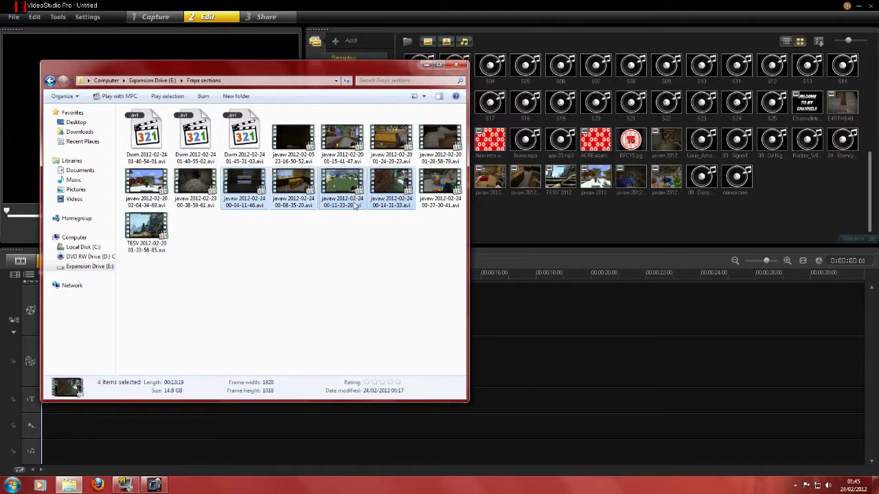
{"action": "left_click_drag", "start_coordinate": [247, 191], "coordinate": [780, 182]}
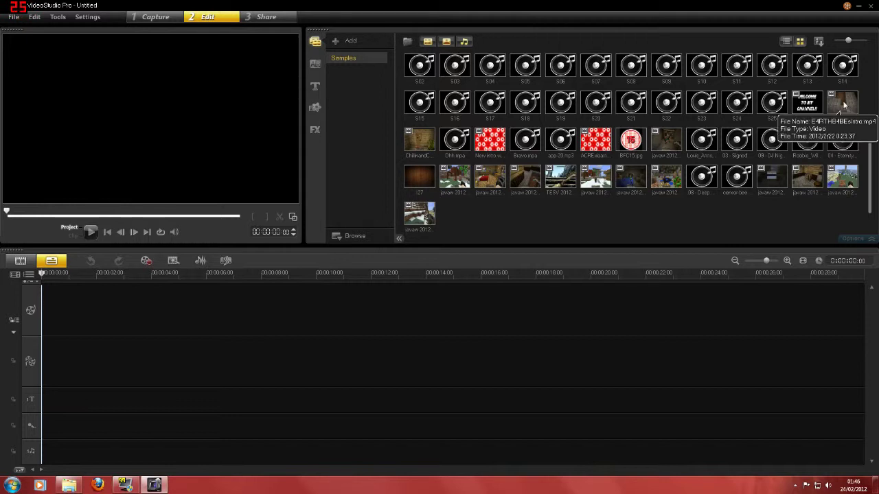
Place E4RTHB4BEsIntro.mp4 at the timeline start, preview and rewind it, then add the javaw gameplay clips after it.
{"action": "left_click_drag", "start_coordinate": [843, 103], "coordinate": [69, 330]}
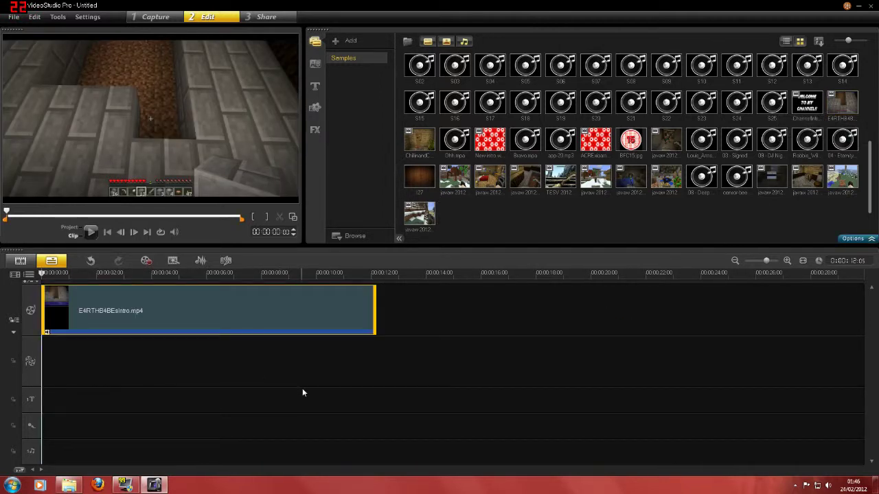
{"action": "left_click", "coordinate": [90, 233]}
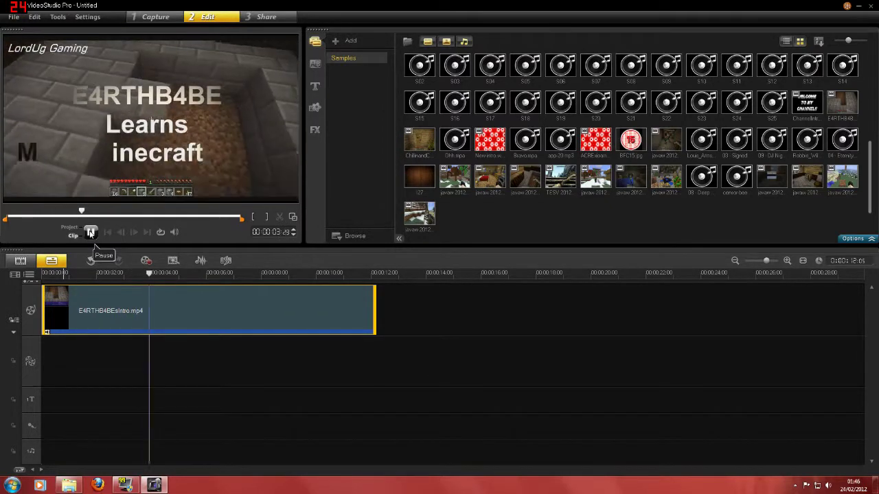
{"action": "left_click", "coordinate": [157, 273]}
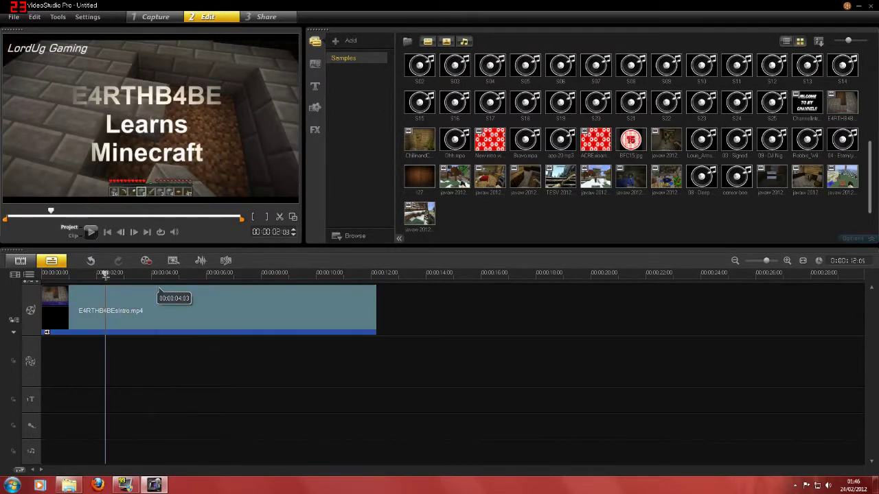
{"action": "left_click_drag", "start_coordinate": [158, 278], "coordinate": [42, 274]}
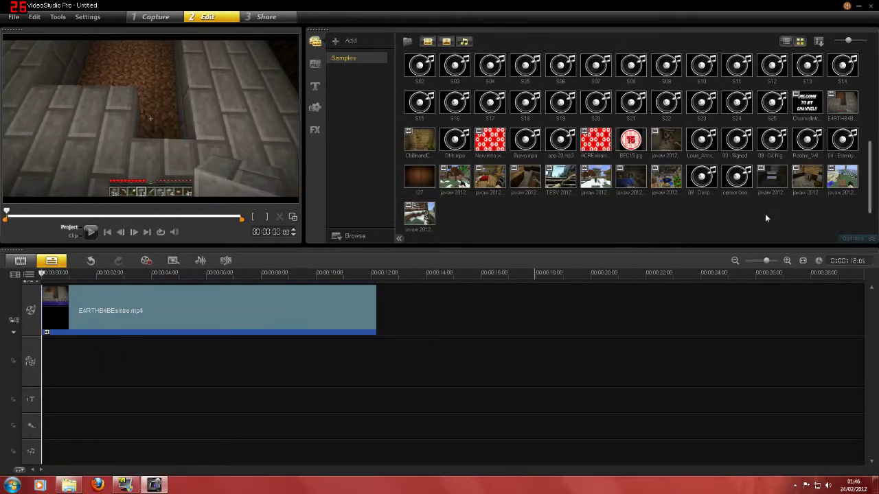
{"action": "left_click", "coordinate": [807, 176]}
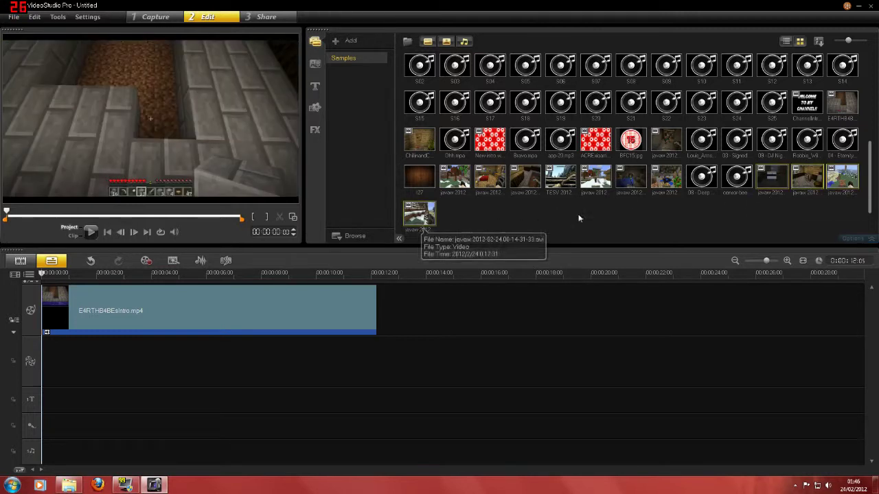
{"action": "left_click_drag", "start_coordinate": [784, 179], "coordinate": [511, 317]}
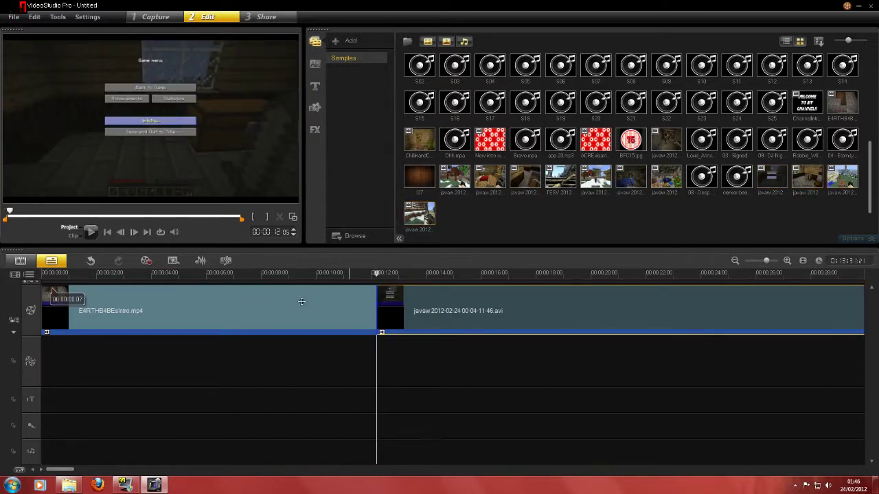
{"action": "left_click", "coordinate": [285, 274]}
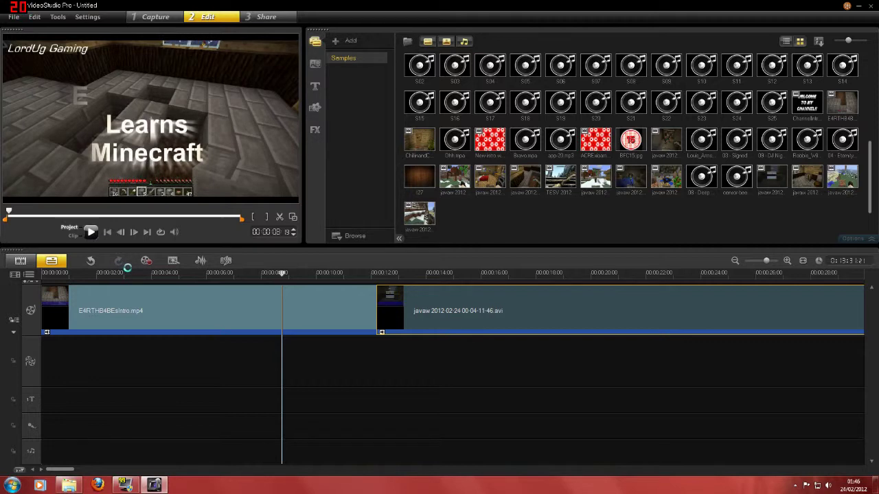
{"action": "key", "text": "space"}
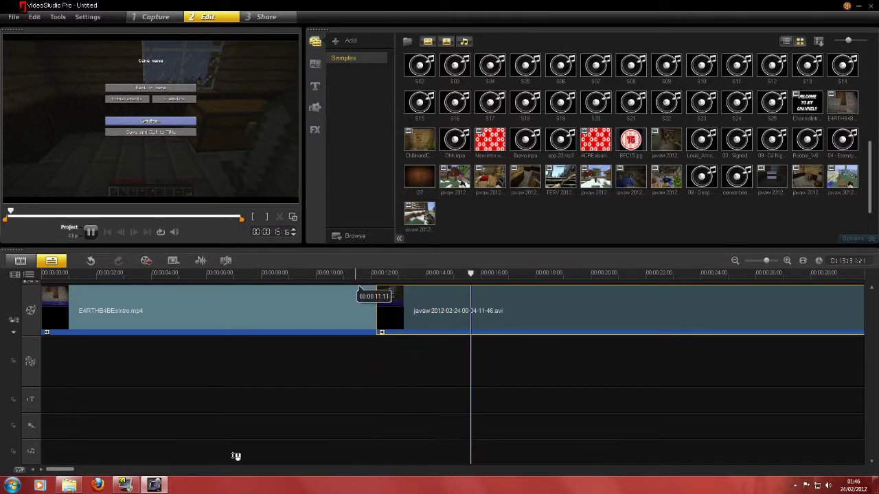
{"action": "left_click", "coordinate": [358, 288]}
{"action": "left_click_drag", "start_coordinate": [62, 470], "coordinate": [823, 466]}
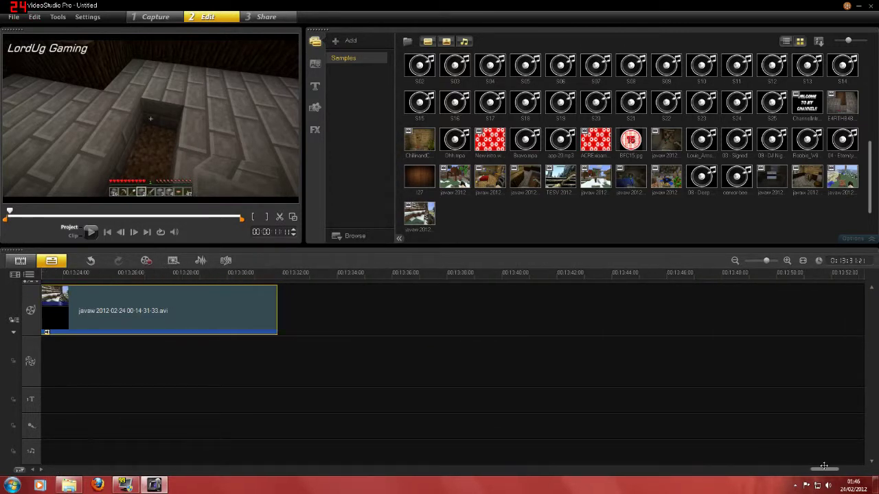
Place a title preset after the gameplay clip and trim the gameplay clip's end shorter.
{"action": "left_click", "coordinate": [317, 87]}
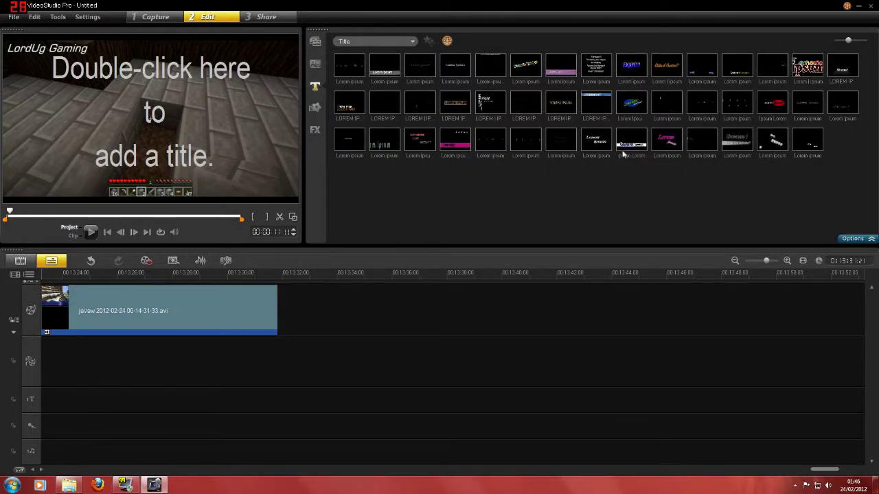
{"action": "left_click_drag", "start_coordinate": [555, 145], "coordinate": [310, 315]}
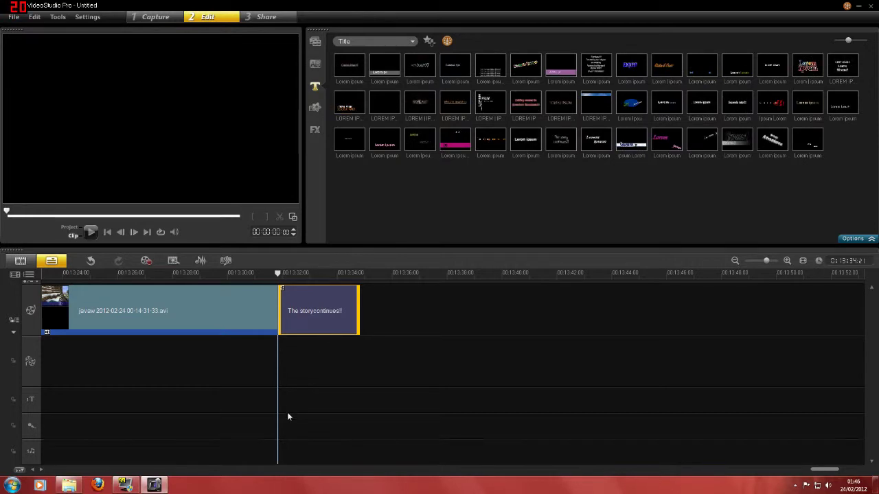
{"action": "left_click_drag", "start_coordinate": [257, 302], "coordinate": [170, 264]}
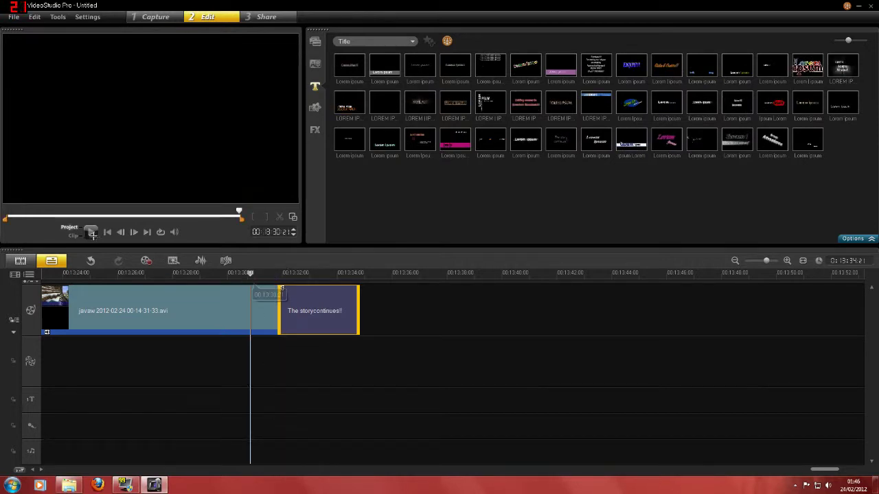
{"action": "left_click_drag", "start_coordinate": [91, 234], "coordinate": [92, 234]}
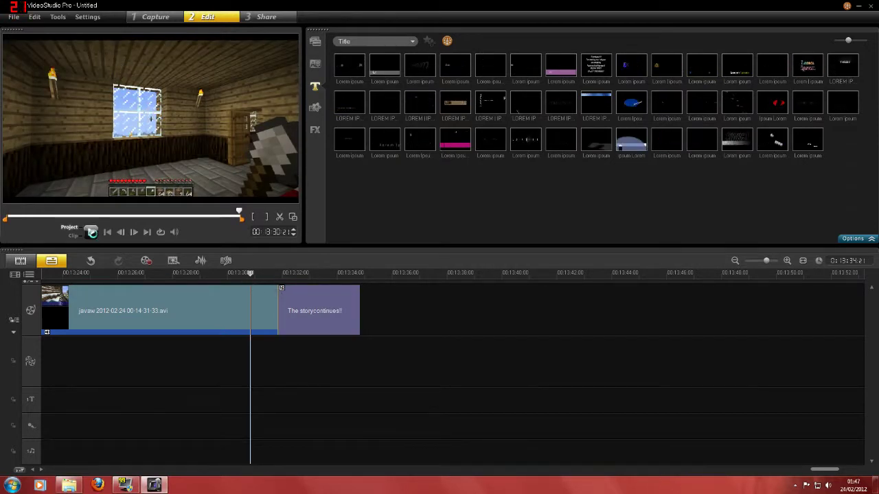
Play the project to check the 'The story continues!!' title, then show the media library again.
{"action": "left_click", "coordinate": [92, 233]}
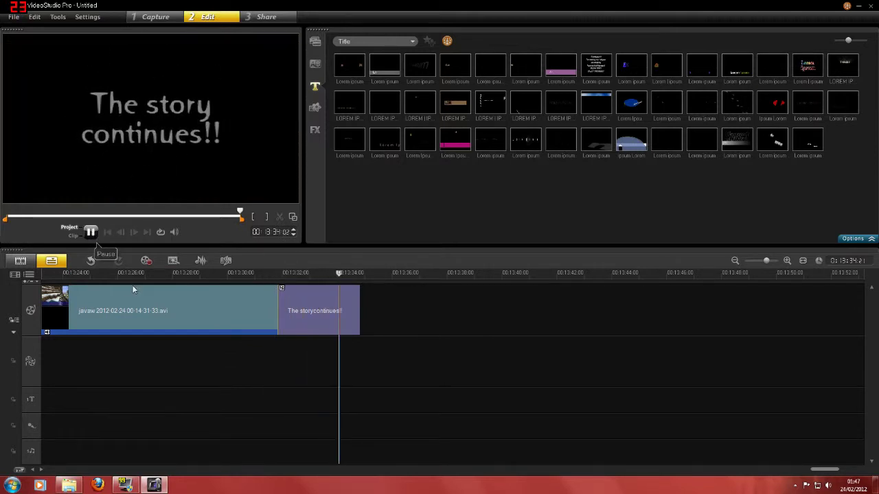
{"action": "left_click", "coordinate": [111, 273]}
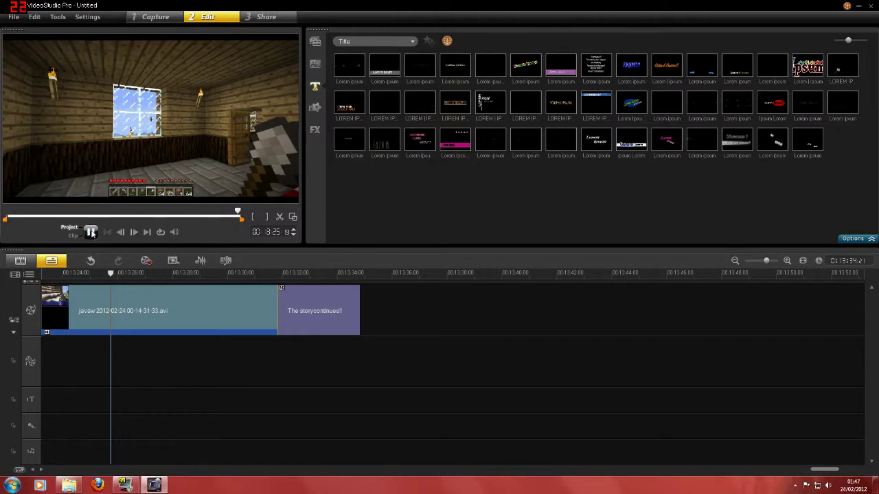
{"action": "left_click", "coordinate": [92, 232]}
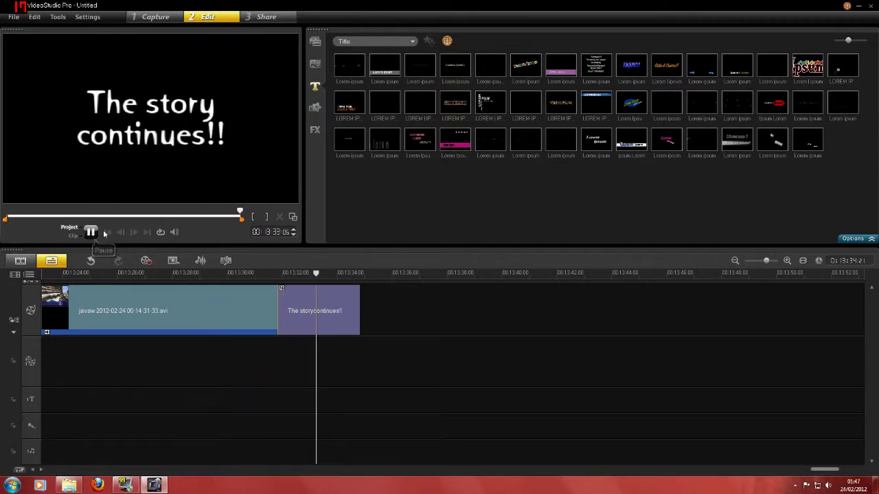
{"action": "key", "text": "space"}
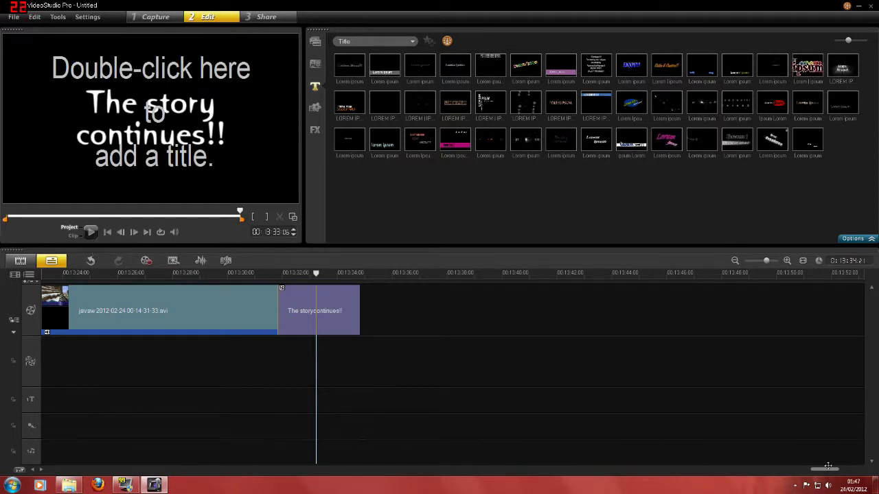
{"action": "left_click_drag", "start_coordinate": [829, 470], "coordinate": [360, 469]}
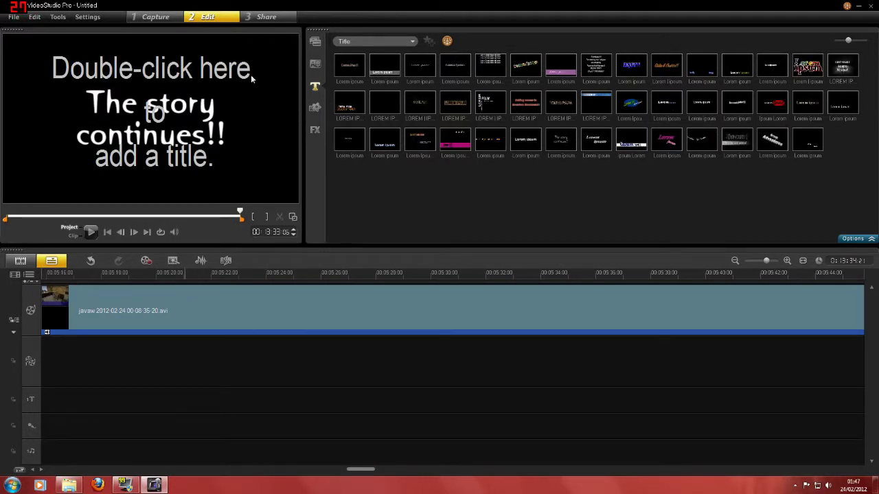
{"action": "left_click", "coordinate": [315, 42]}
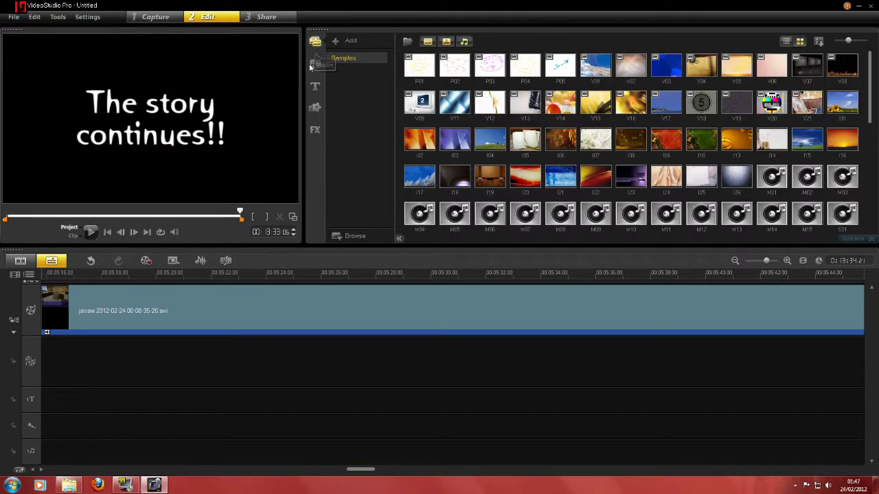
Browse the Transition library with all transition categories shown.
{"action": "left_click", "coordinate": [315, 88]}
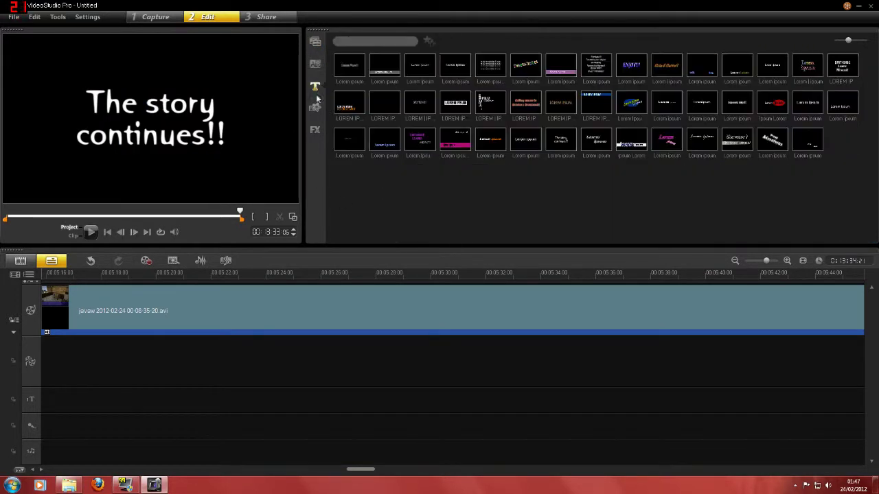
{"action": "left_click", "coordinate": [315, 63]}
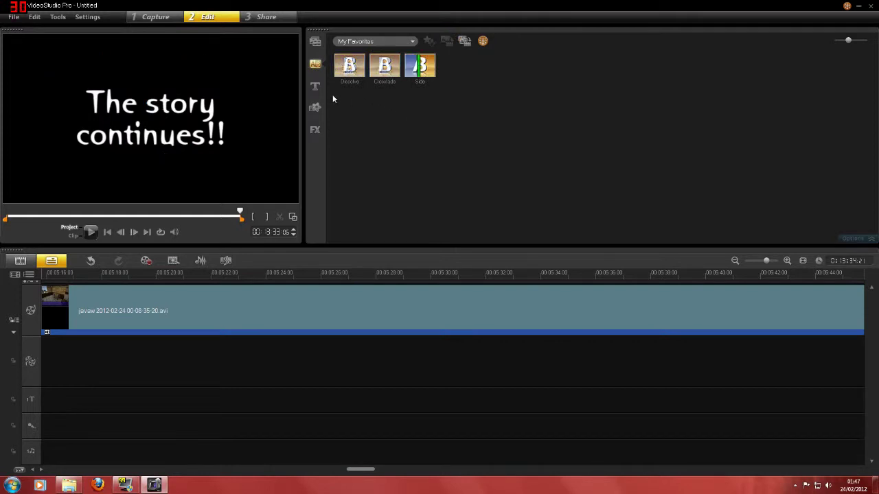
{"action": "left_click", "coordinate": [413, 42]}
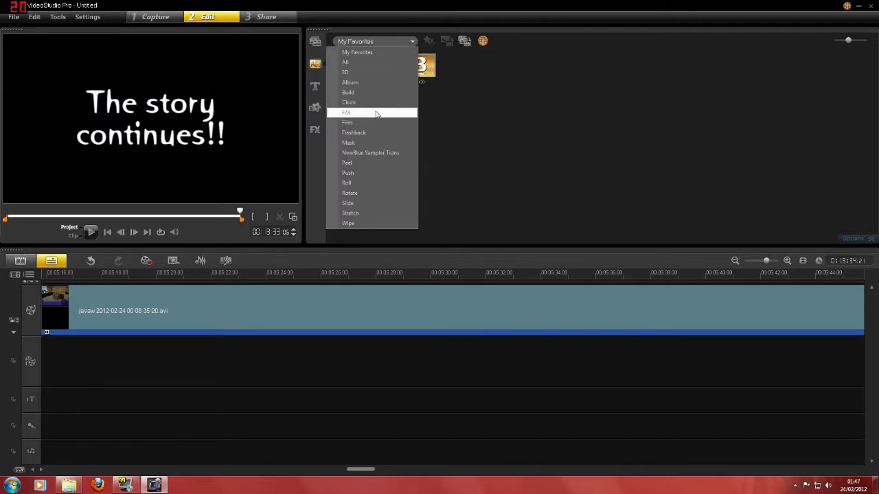
{"action": "left_click", "coordinate": [382, 63]}
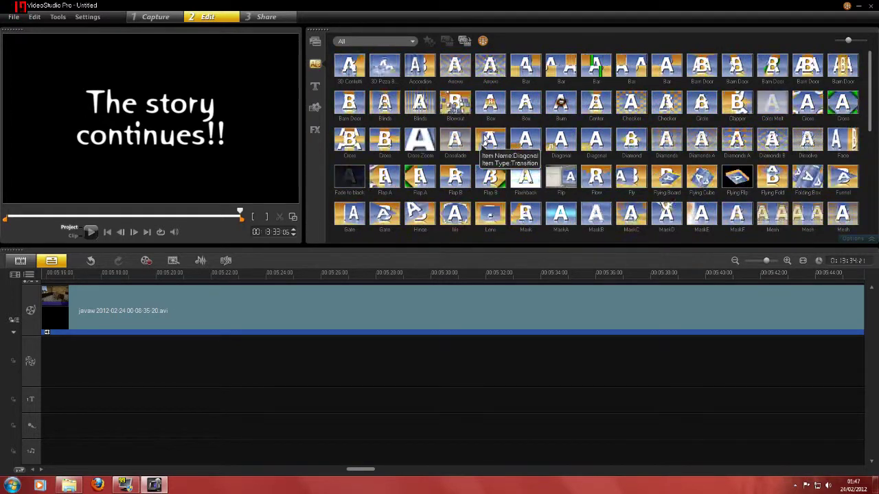
Preview the colourful Lorem ipsum and another title preset, then move to the Share step.
{"action": "left_click", "coordinate": [315, 86]}
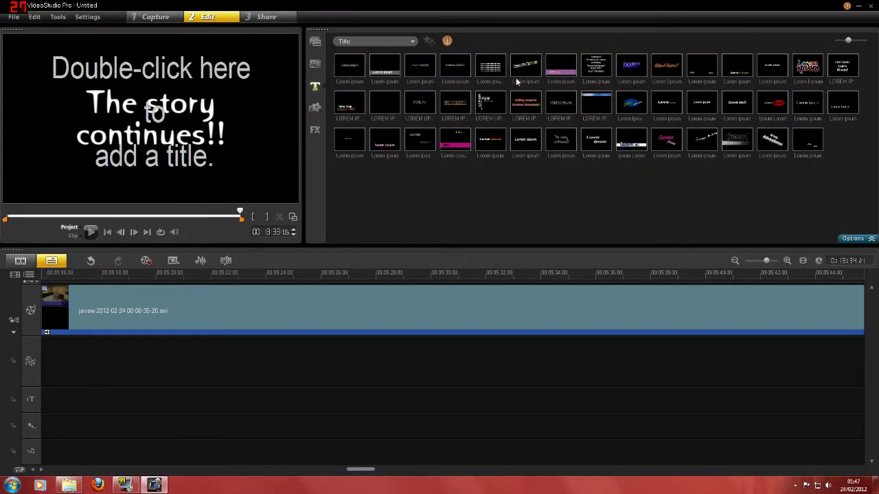
{"action": "left_click", "coordinate": [808, 67]}
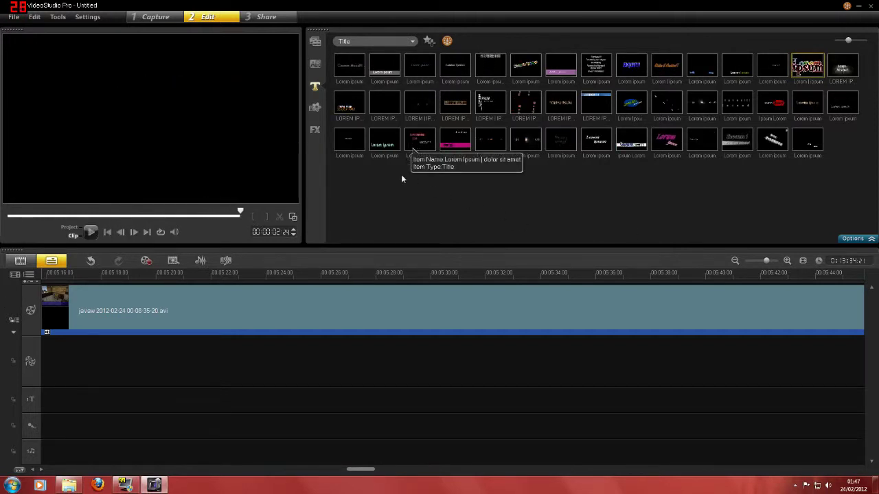
{"action": "left_click", "coordinate": [355, 145]}
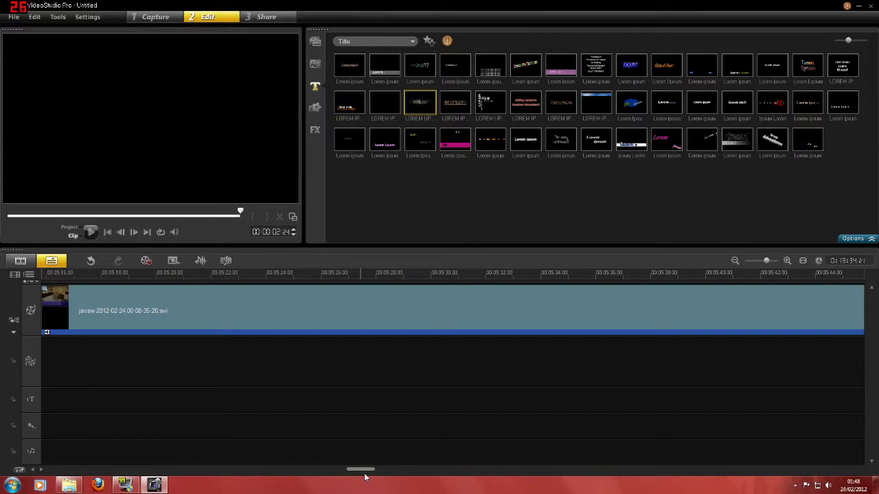
{"action": "left_click_drag", "start_coordinate": [364, 470], "coordinate": [193, 469]}
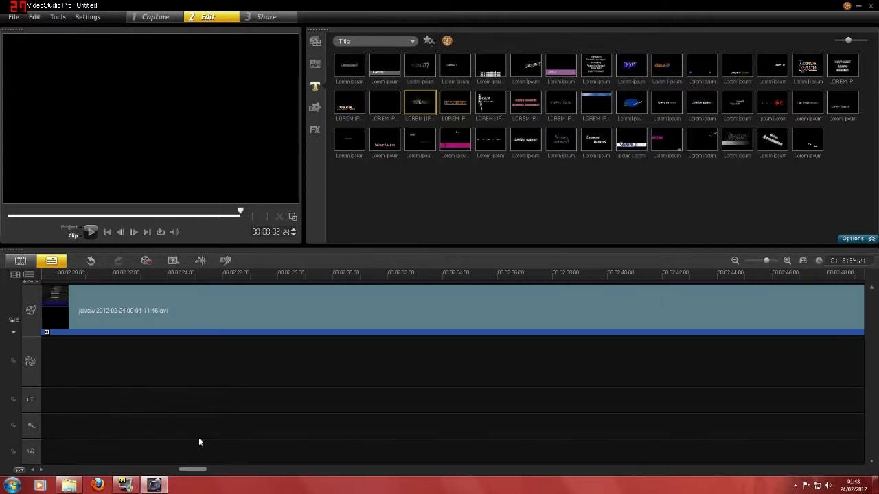
{"action": "left_click", "coordinate": [267, 18]}
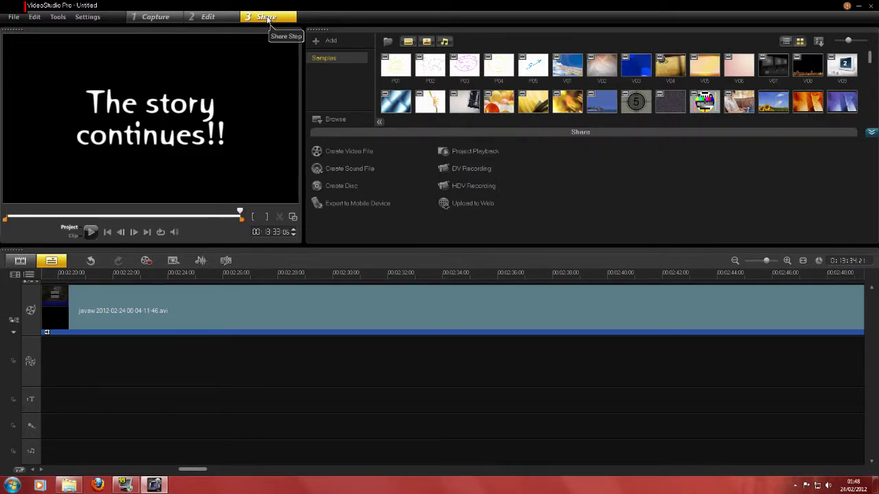
{"action": "left_click", "coordinate": [350, 150]}
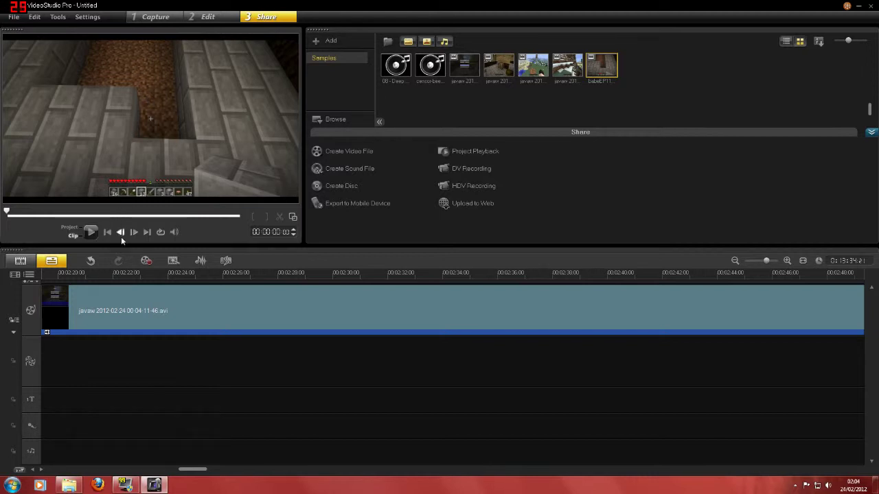
{"action": "left_click", "coordinate": [91, 234]}
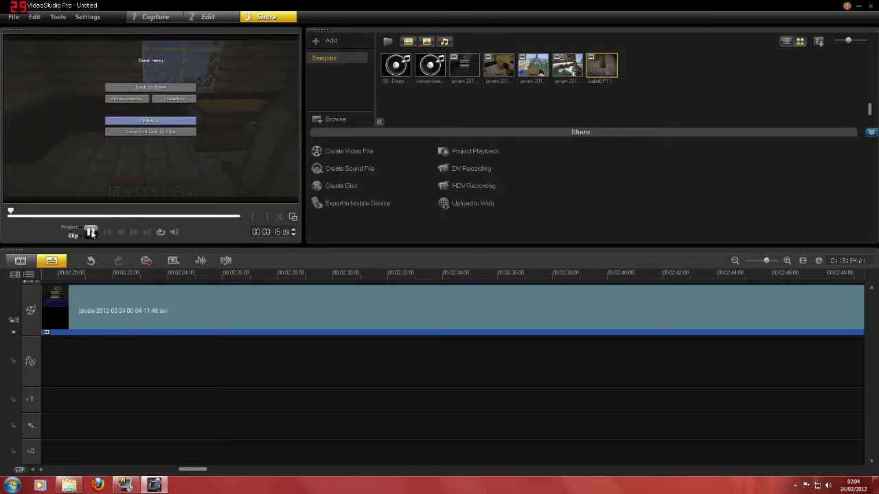
{"action": "left_click", "coordinate": [91, 232]}
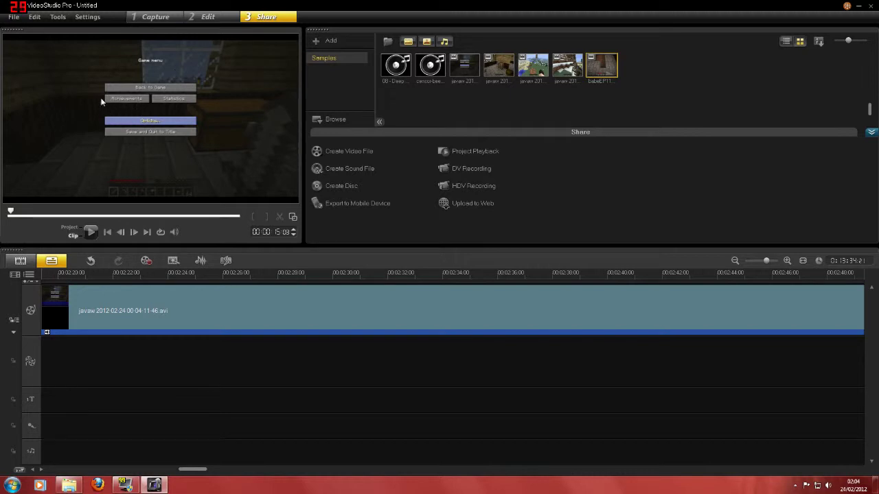